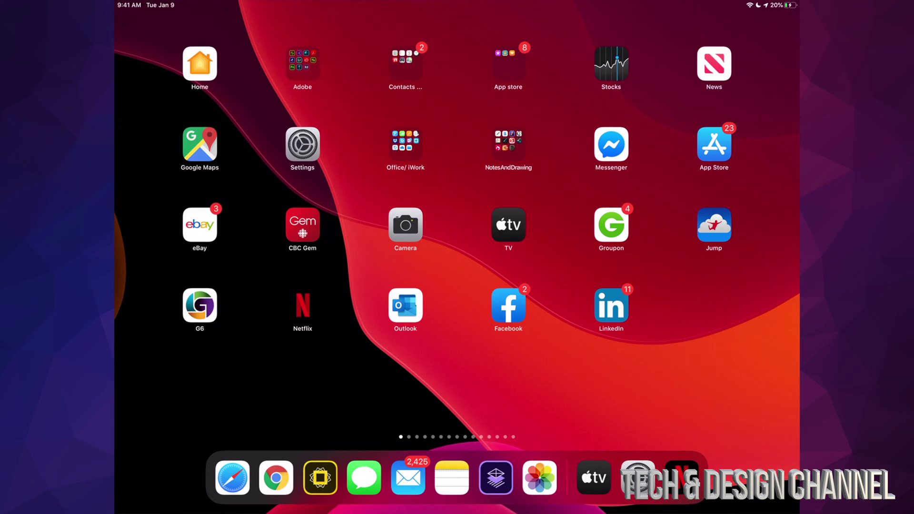
# Start Family Sharing setup from the Apple ID page in Settings
pyautogui.click(302, 145)
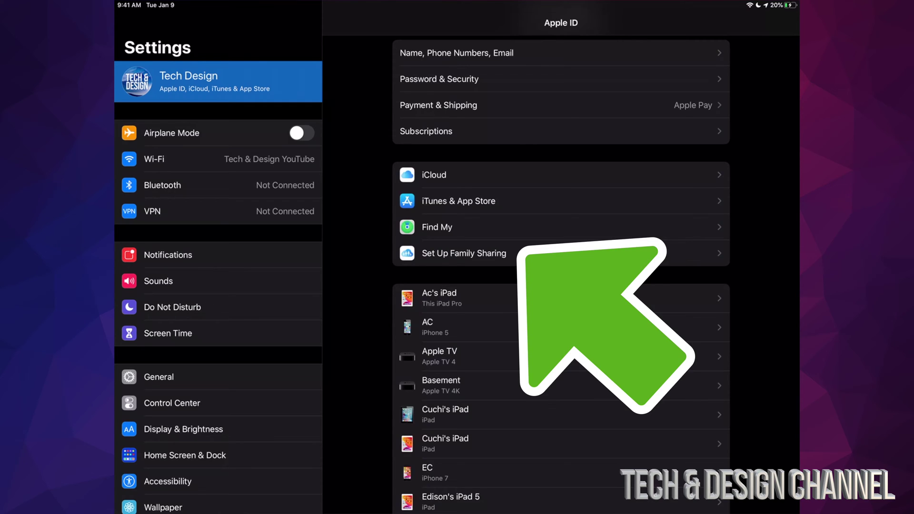
pyautogui.click(464, 254)
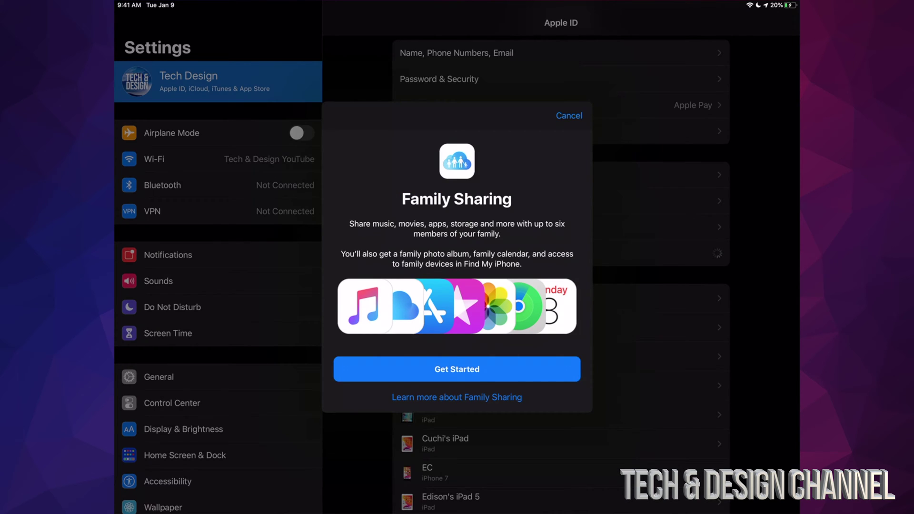
# Get started and invite a family member via a message invitation
pyautogui.click(457, 369)
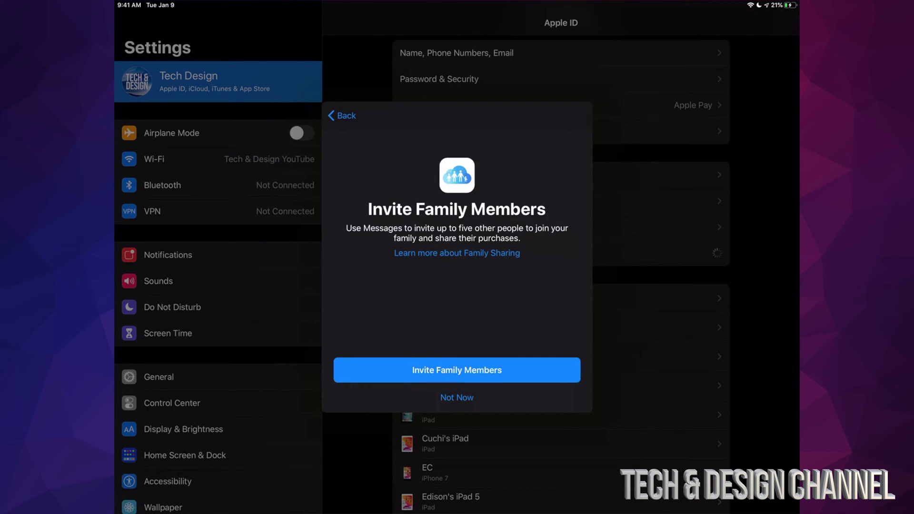
pyautogui.click(456, 370)
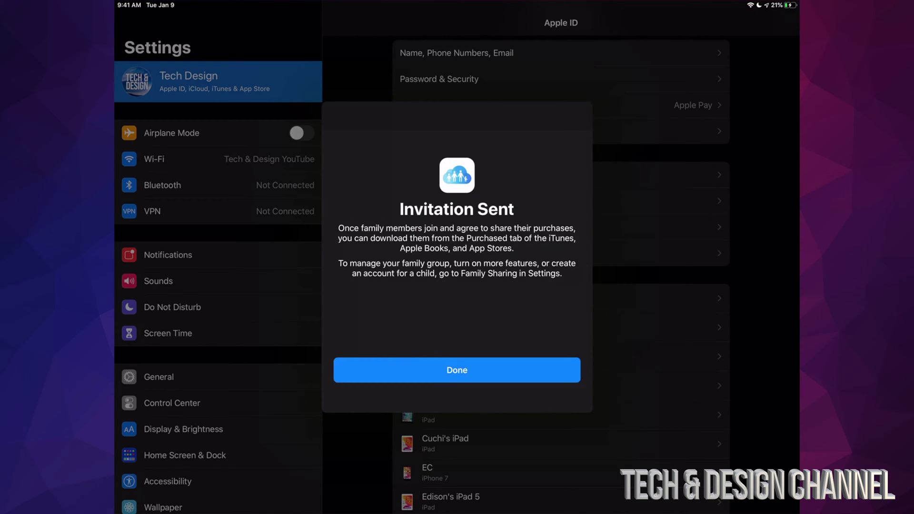
# Dismiss the invitation confirmation, review shared TV Channels, and return to the Family Sharing overview
pyautogui.click(457, 370)
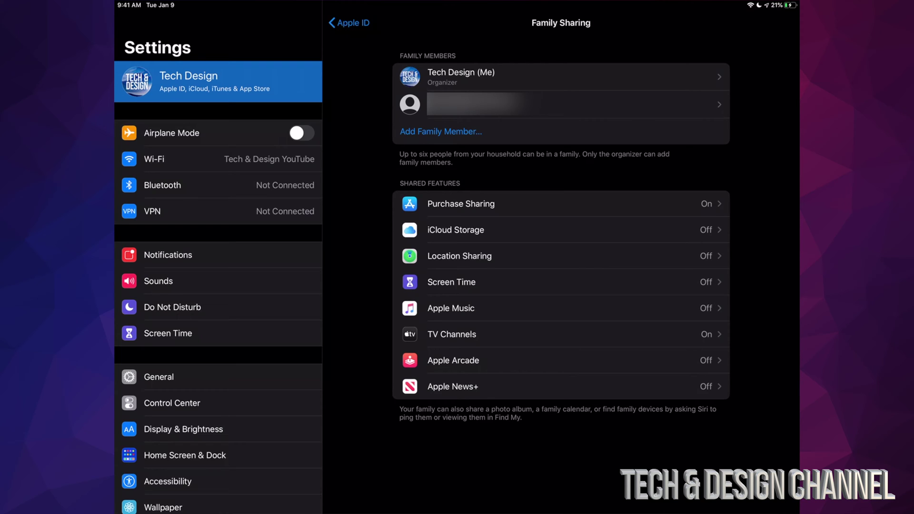
pyautogui.click(561, 335)
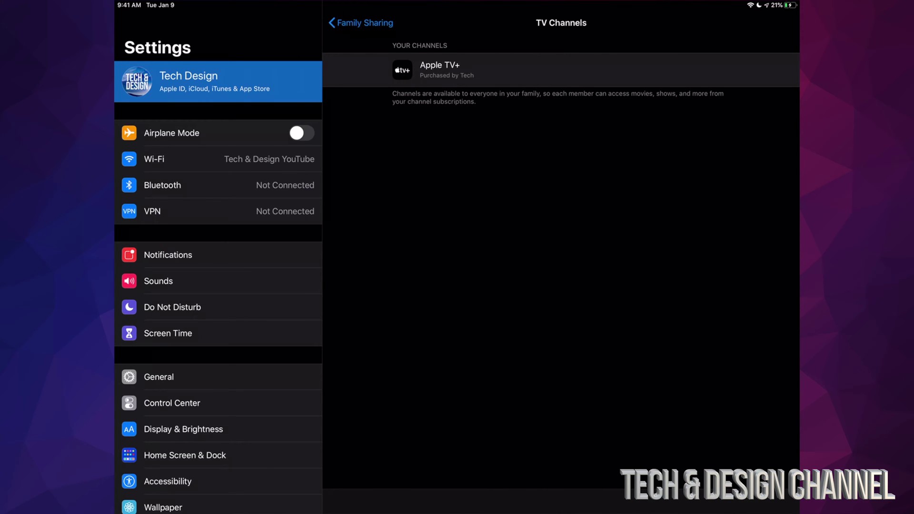
pyautogui.click(361, 22)
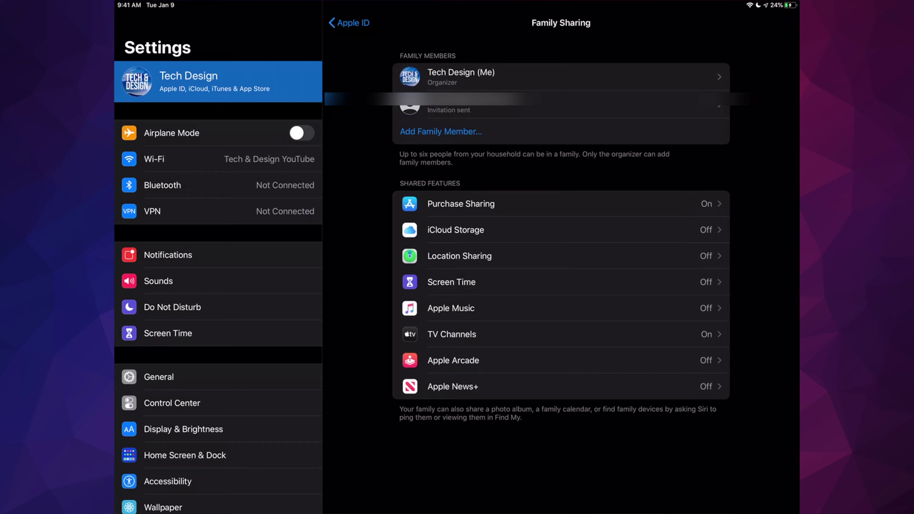
# Explore Screen Time for the family and the Add Child option
pyautogui.click(452, 283)
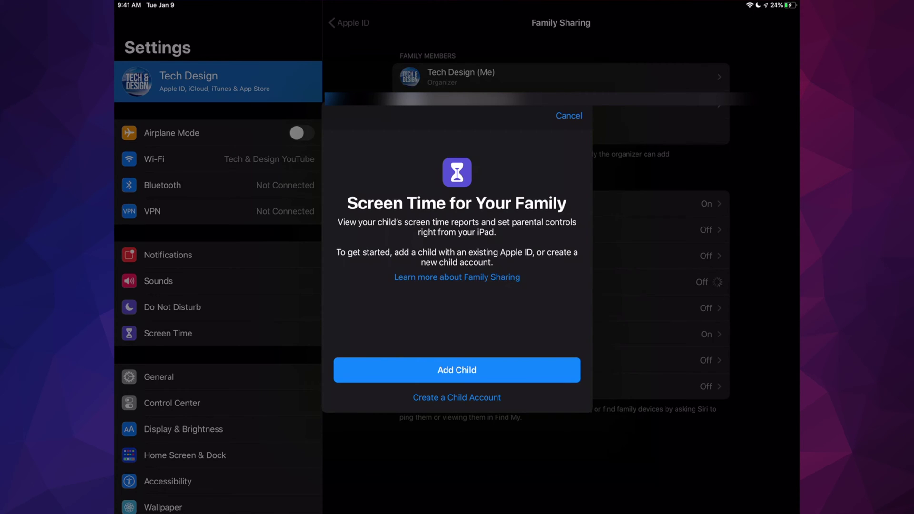
pyautogui.click(456, 370)
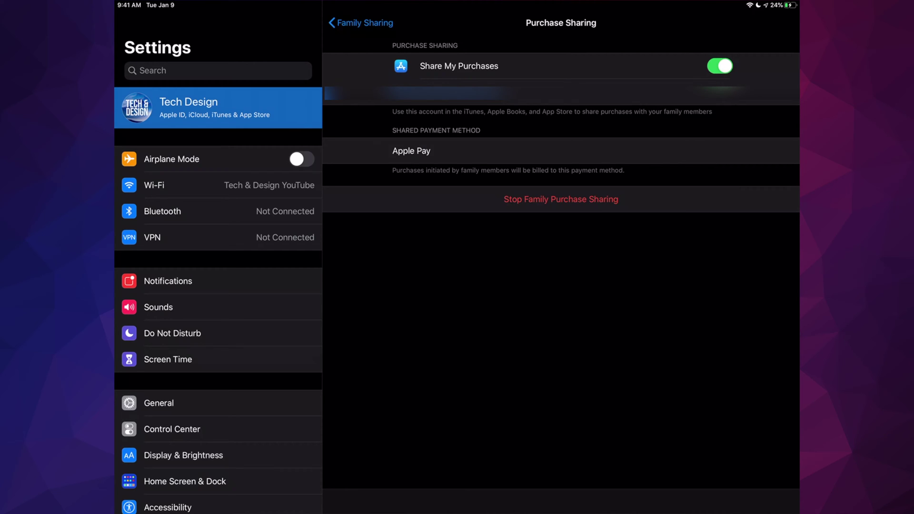
# Stop Family Purchase Sharing, confirm TV Channels still shares Apple TV+, and return to the overview
pyautogui.click(561, 199)
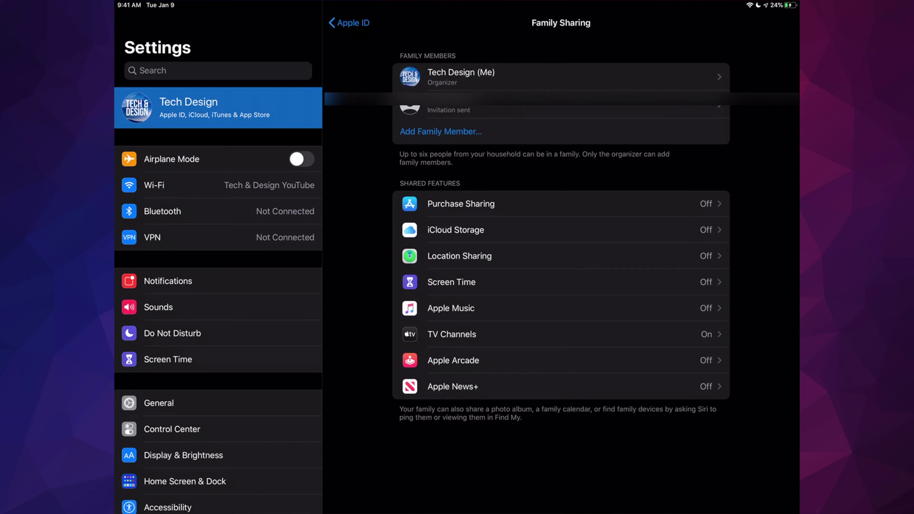
pyautogui.click(500, 334)
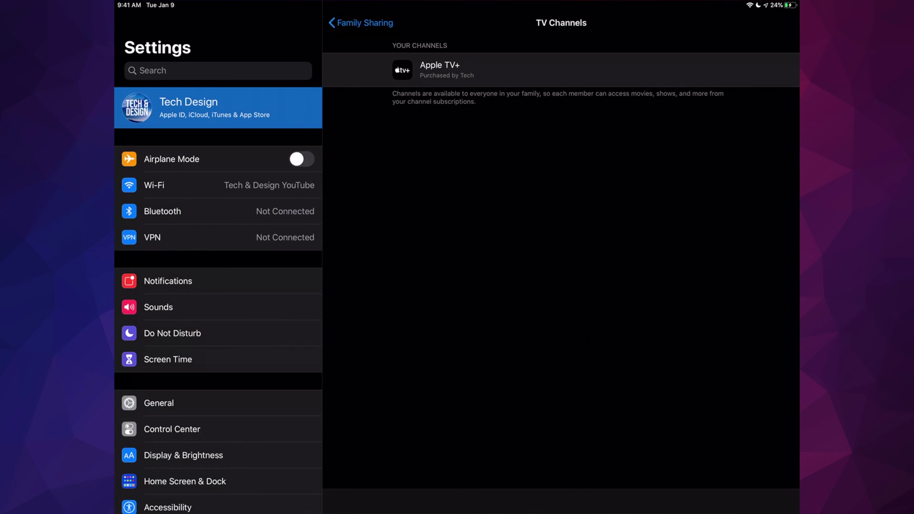
pyautogui.click(360, 22)
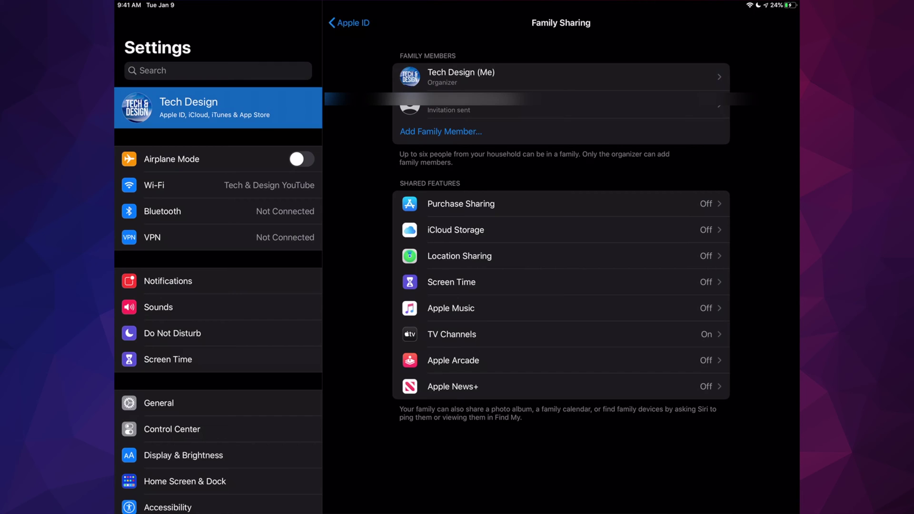
# Decline the Apple Arcade offer with Cancel and the Apple Music offer with Not Now
pyautogui.click(453, 360)
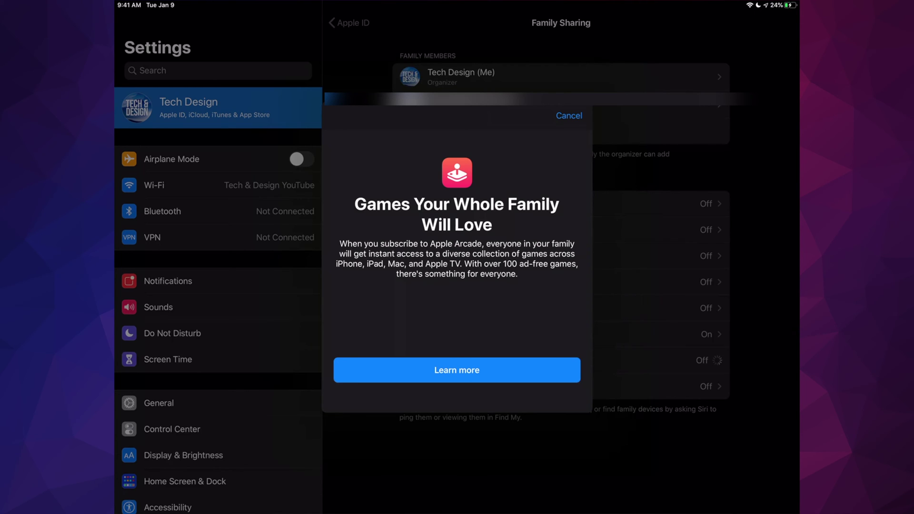
pyautogui.click(570, 115)
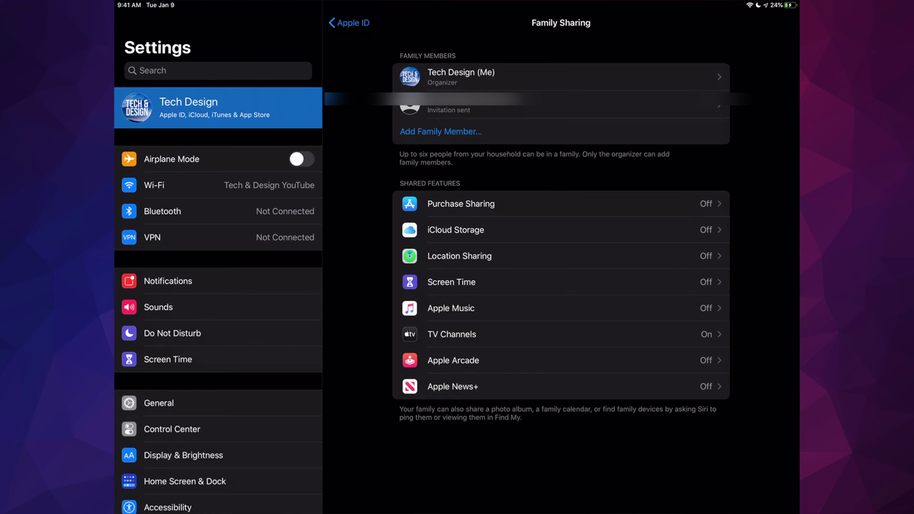
pyautogui.click(561, 308)
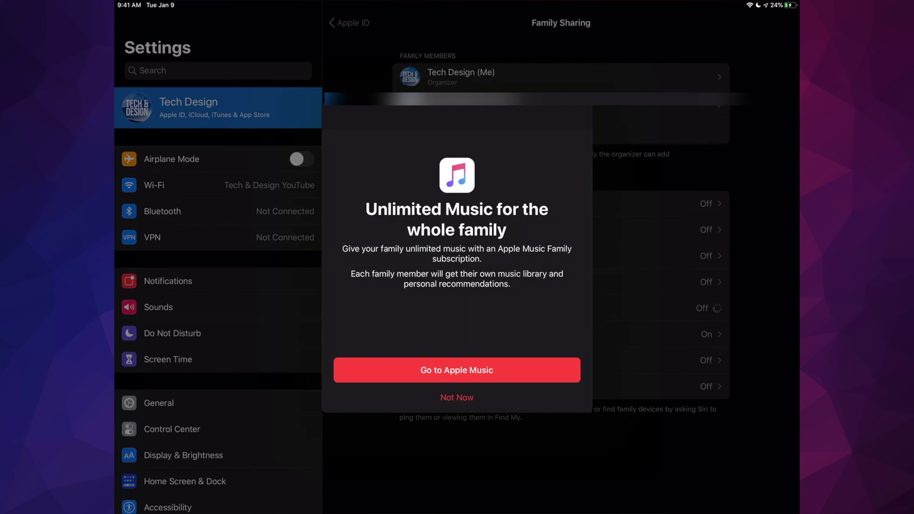
pyautogui.click(457, 398)
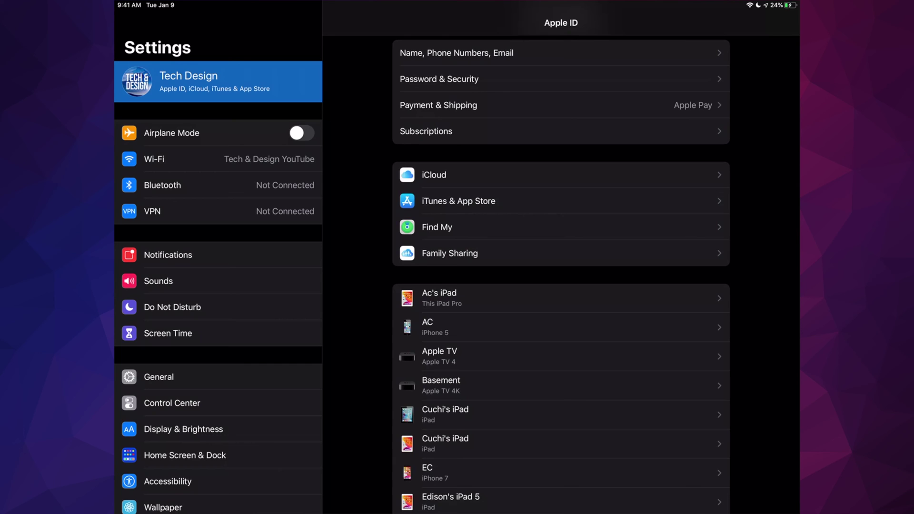
# Leave Settings for the Home Screen
pyautogui.press('super+h')
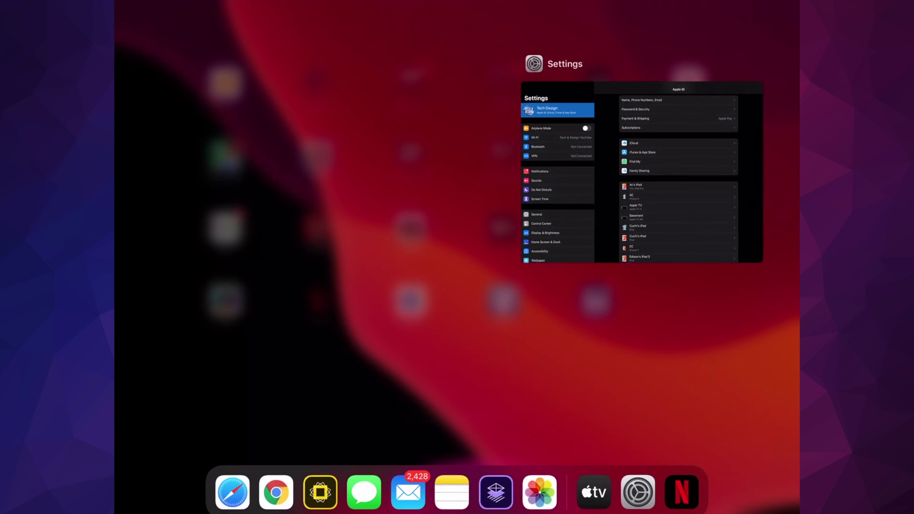